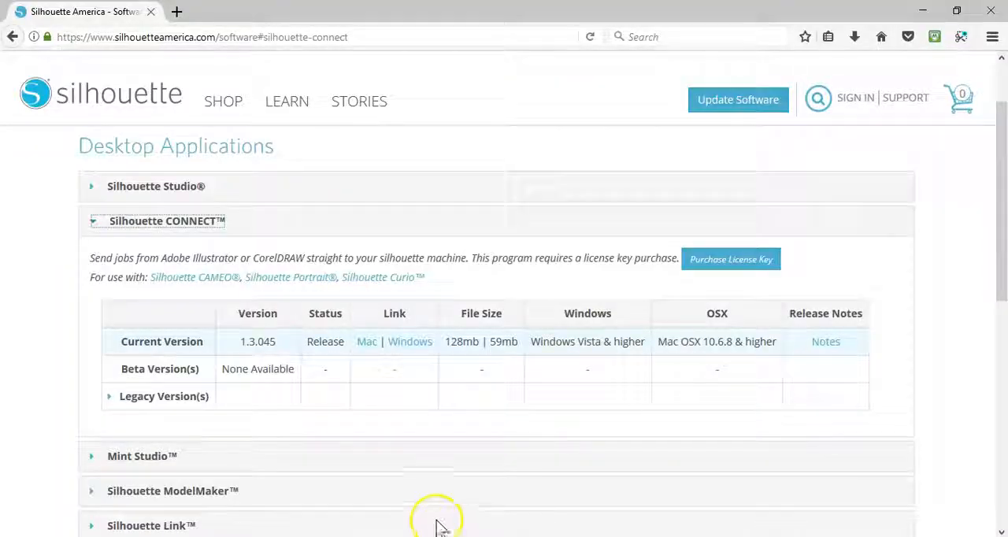
- Open the software downloads page from the Silhouette America home page and expand the Silhouette CONNECT section
click(128, 99)
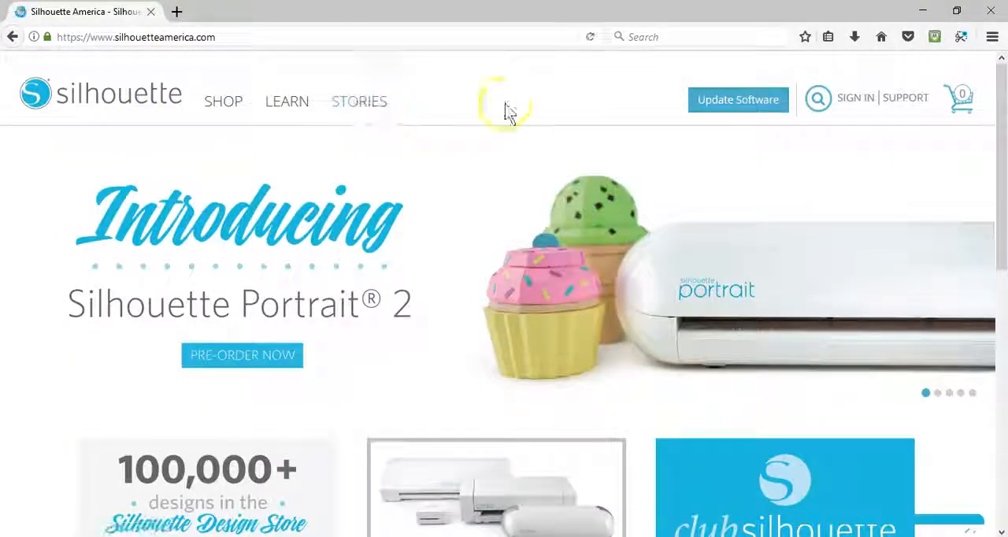
click(700, 108)
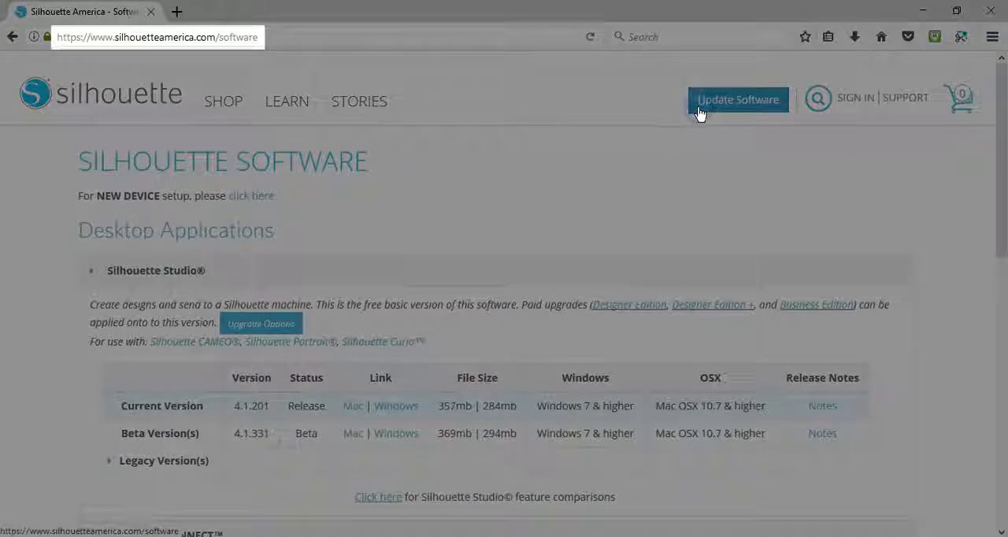
scroll(380, 396, down, 3)
click(189, 367)
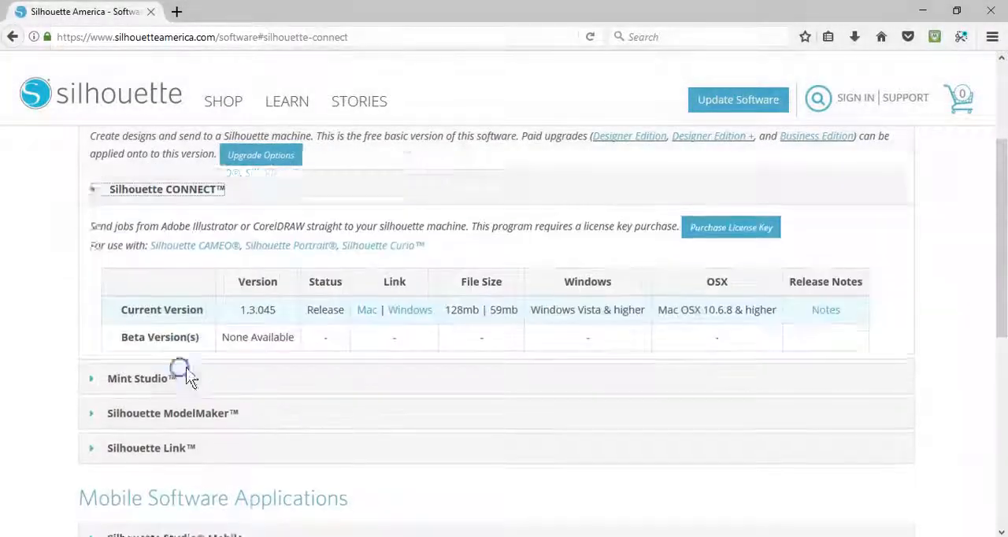
scroll(598, 256, up, 2)
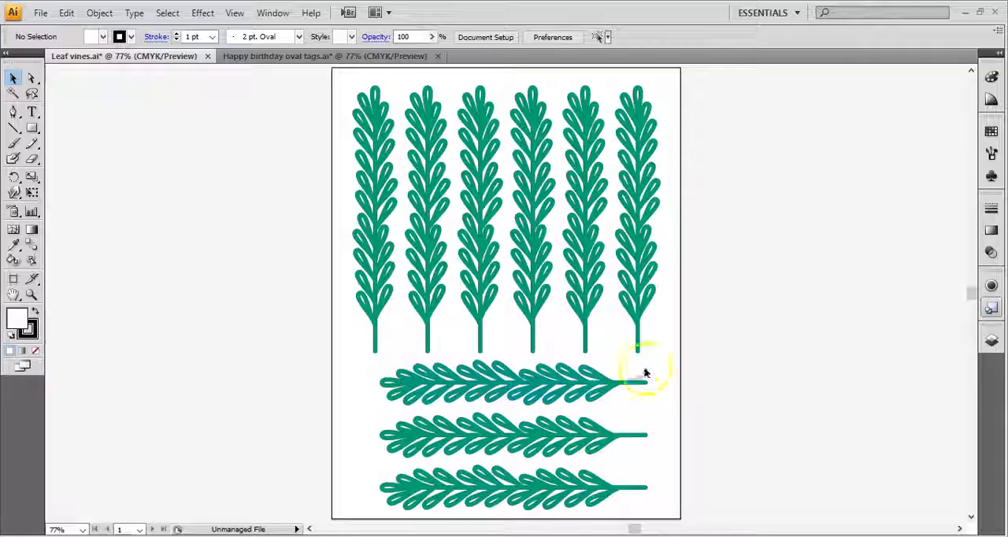
- Switch to Illustrator and send the Leaf vines document to Silhouette Connect
click(696, 306)
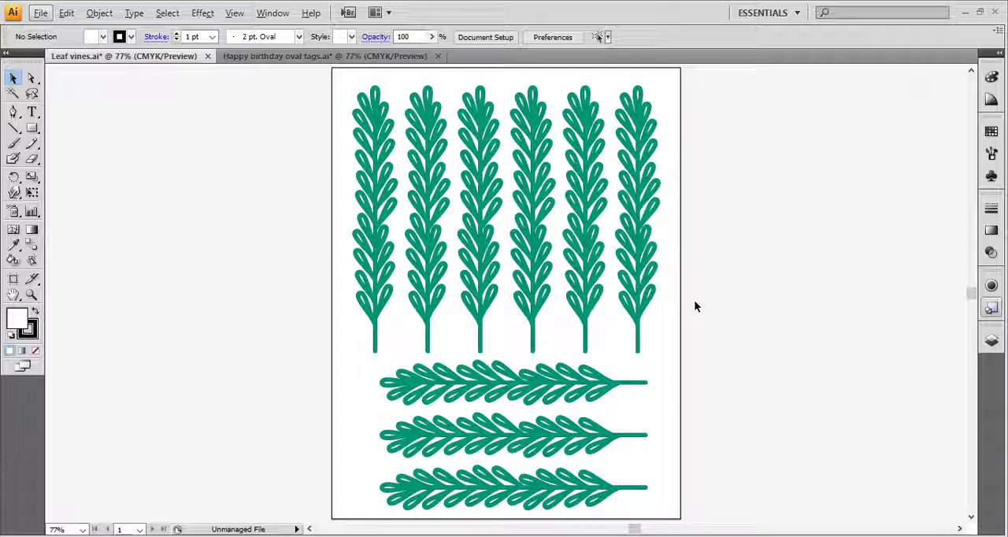
click(41, 13)
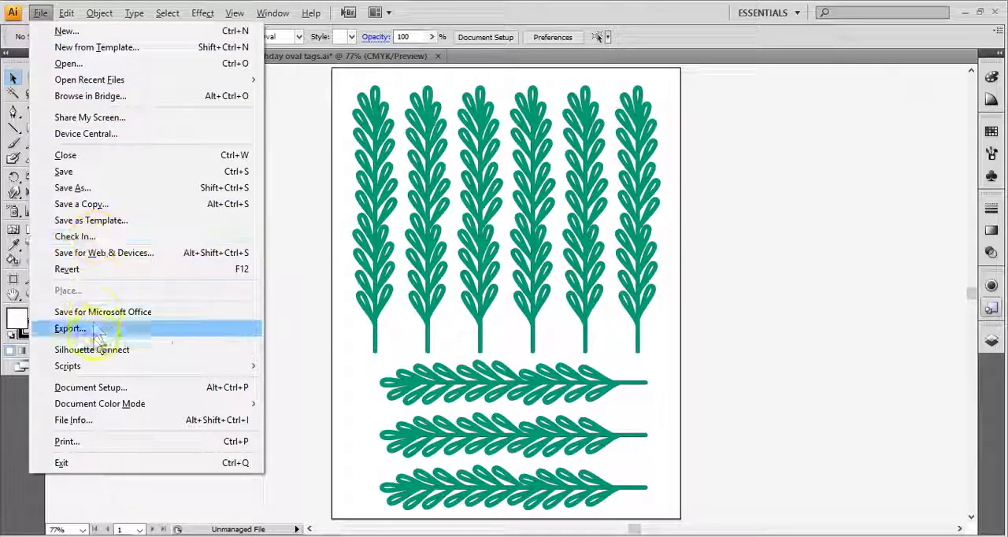
mouse_move(122, 346)
click(282, 350)
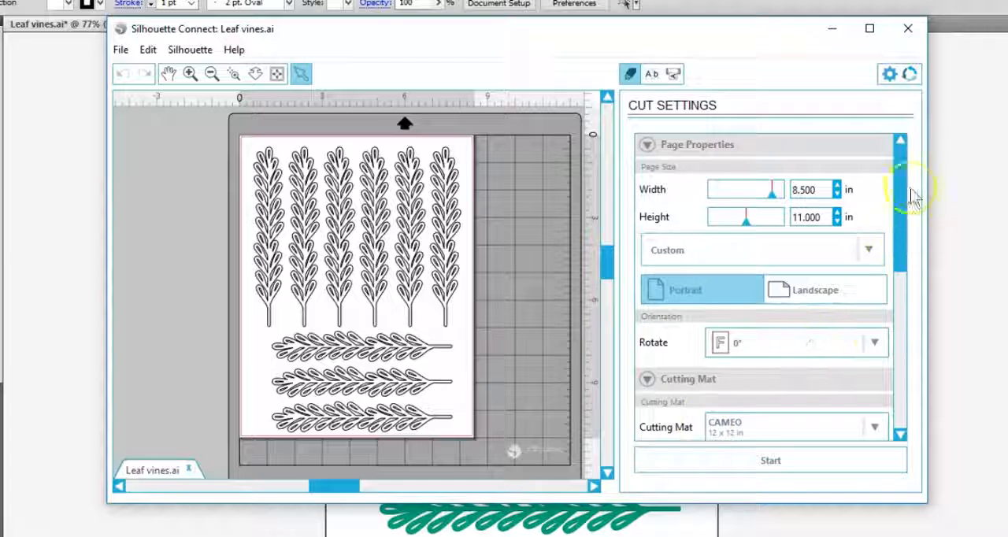
- Set the page size to Automatic (CAMEO)
mouse_move(901, 185)
mouse_down()
mouse_move(902, 346)
mouse_move(907, 184)
mouse_up()
click(871, 250)
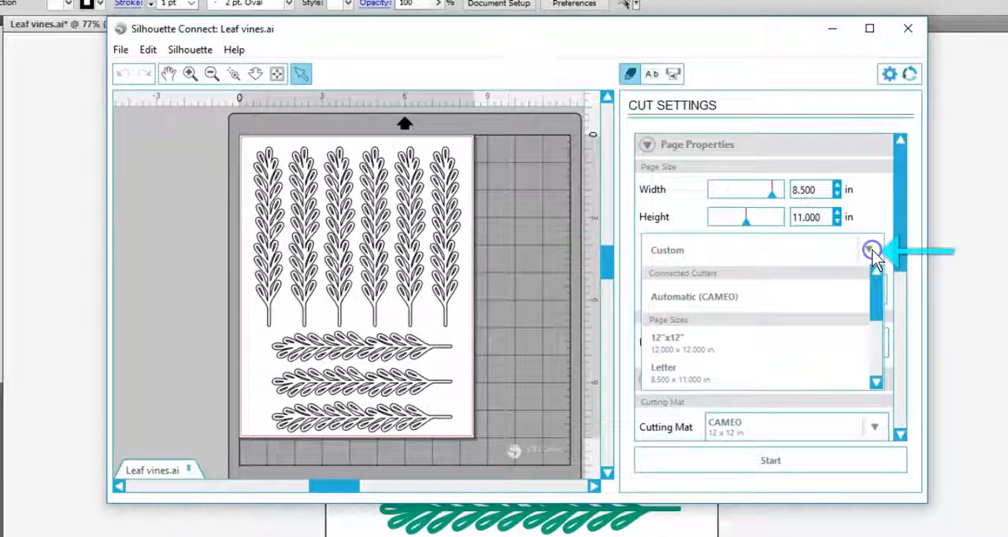
click(723, 296)
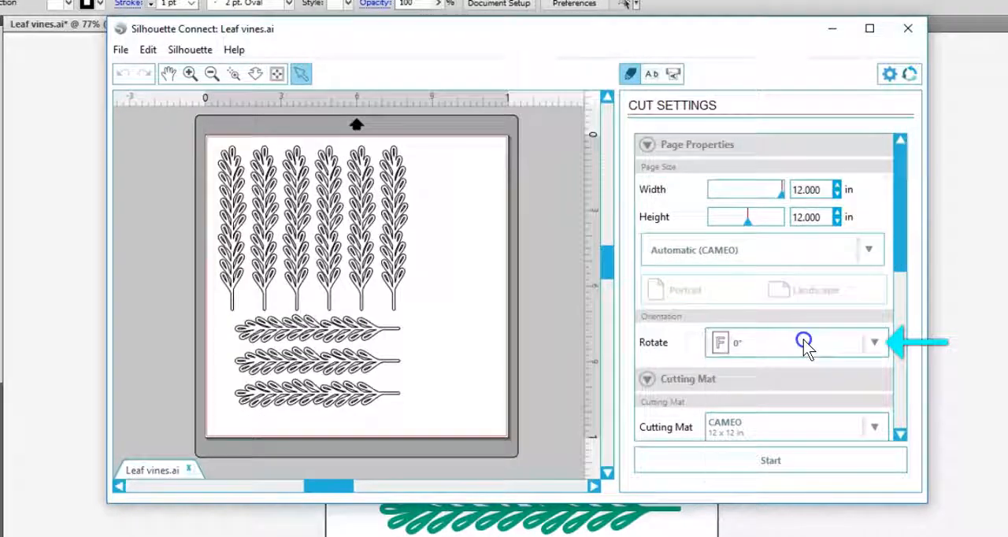
- Rotate the page orientation to 90° and reposition the leaf vines inside the cut area
click(805, 345)
click(739, 406)
drag(370, 264, 414, 233)
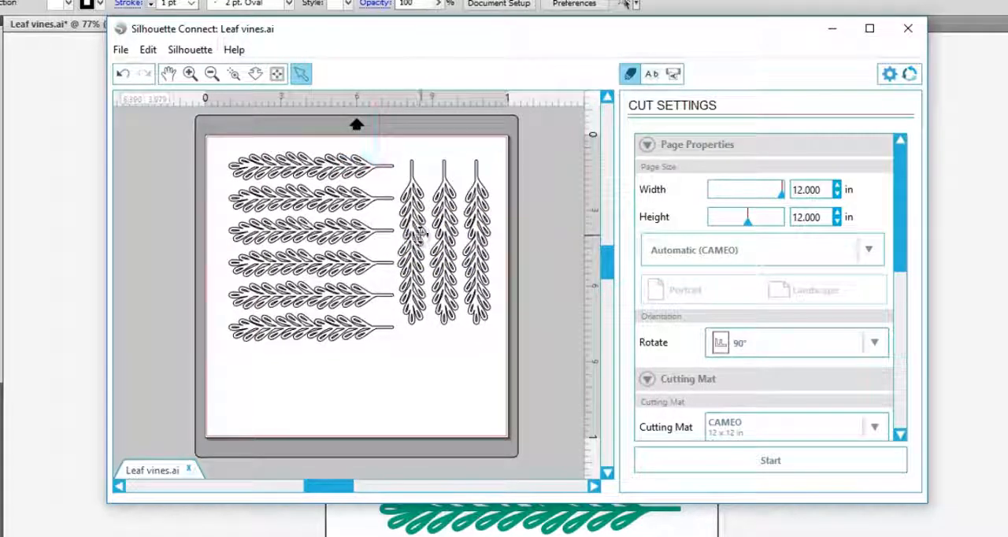
- Choose the CAMEO 12 x 12 in cutting mat
drag(900, 207, 900, 264)
click(874, 284)
click(739, 372)
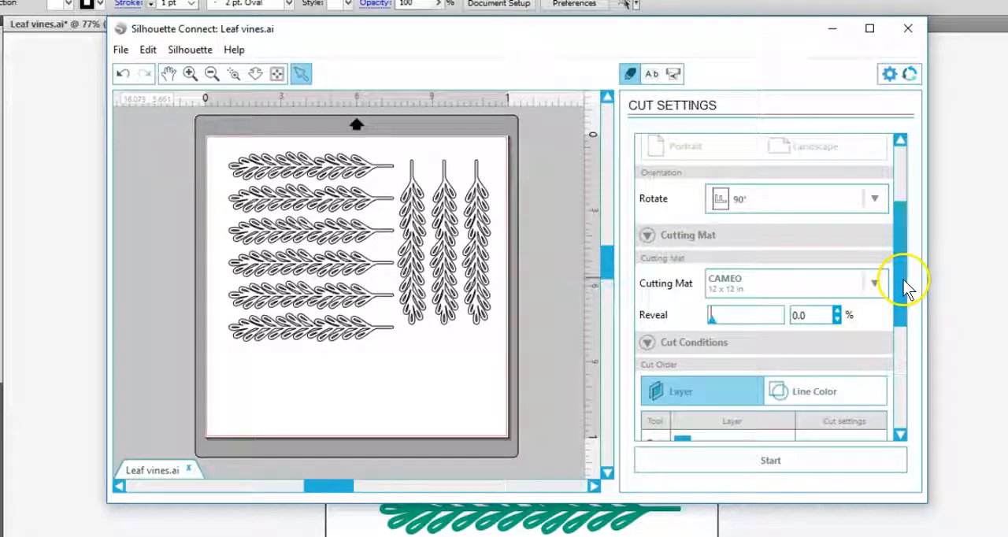
- Select Layer 1 in the cut conditions and assign Patterned Paper as its material type
drag(906, 287, 908, 346)
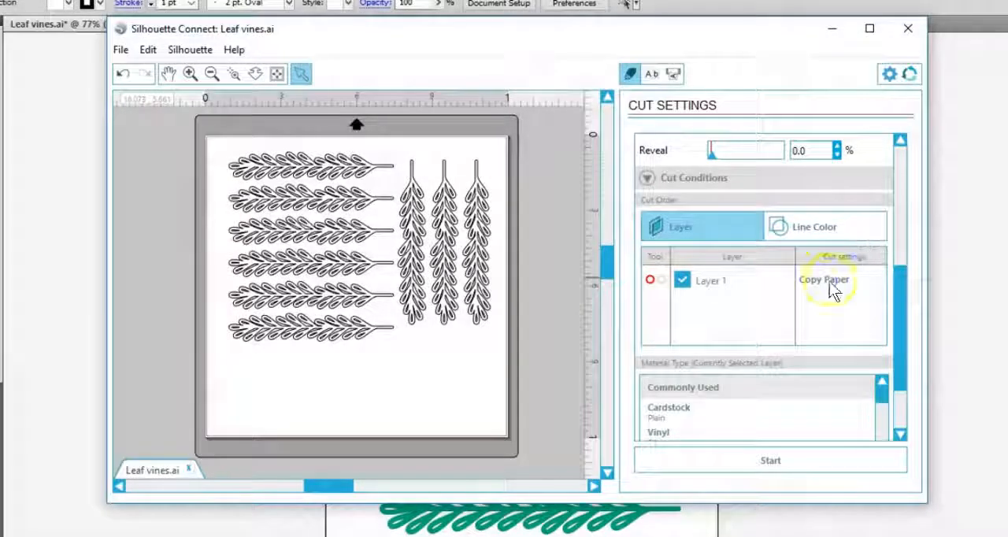
click(833, 281)
drag(899, 253, 902, 303)
drag(884, 205, 883, 250)
click(700, 223)
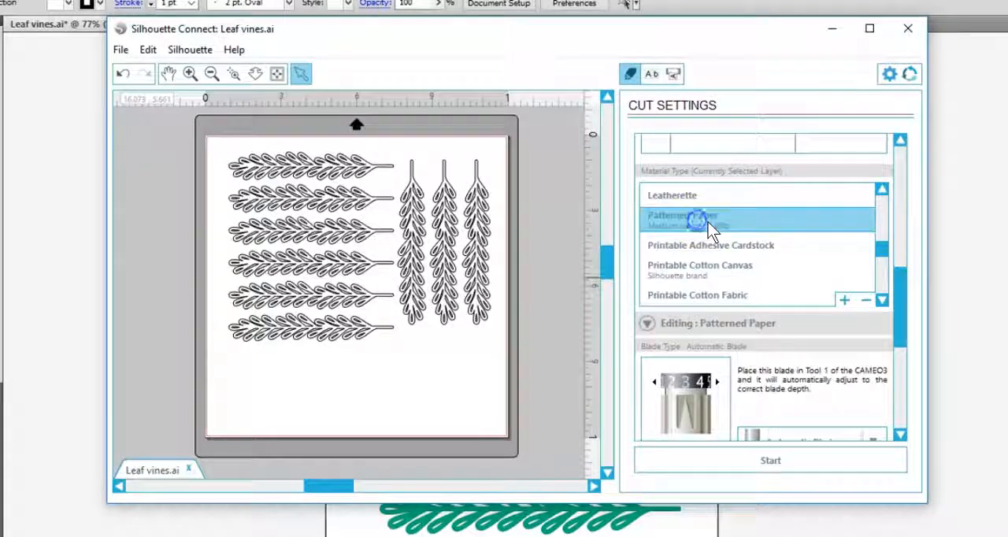
- Choose Automatic Blade as the blade for Patterned Paper and proceed to sending the cut job
drag(900, 277, 900, 317)
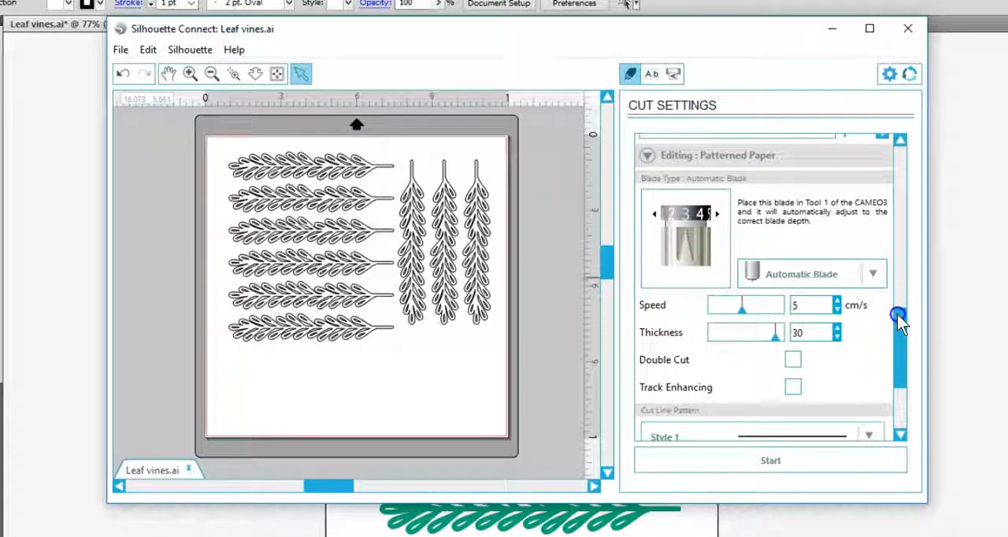
click(874, 275)
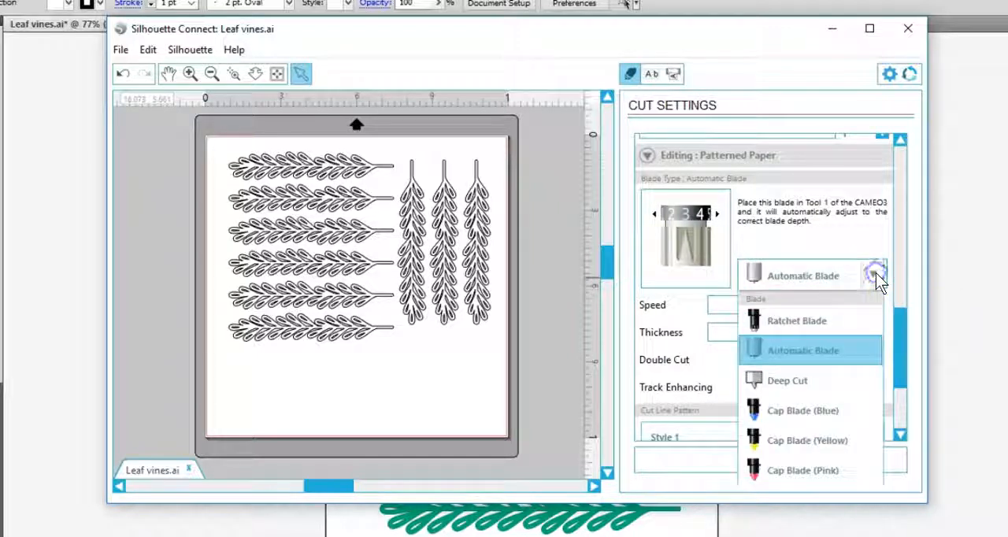
click(833, 349)
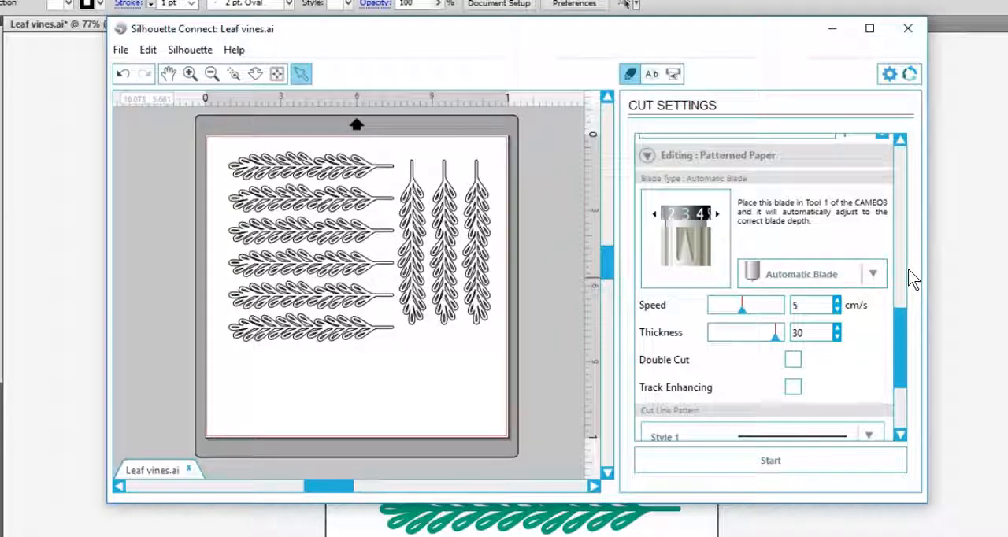
drag(901, 319, 901, 363)
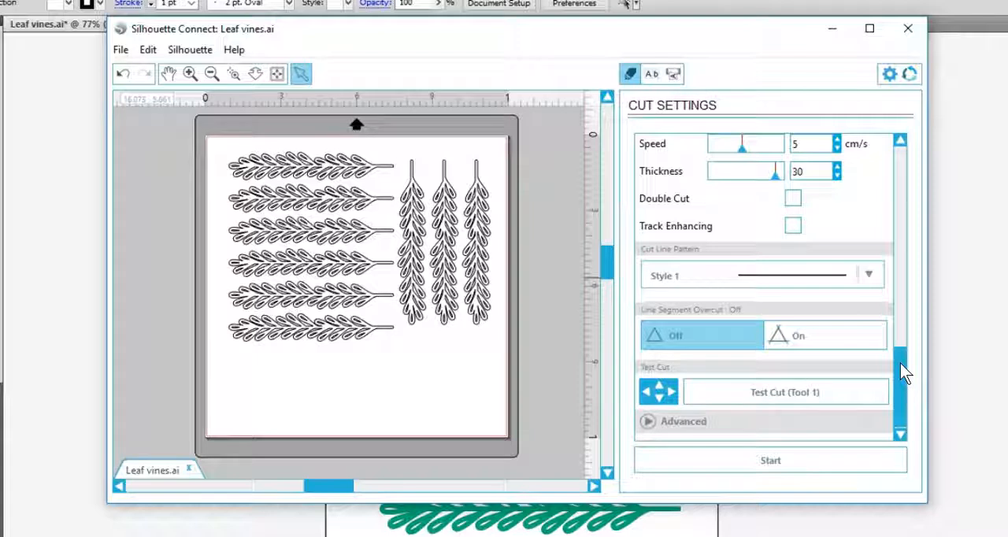
click(786, 464)
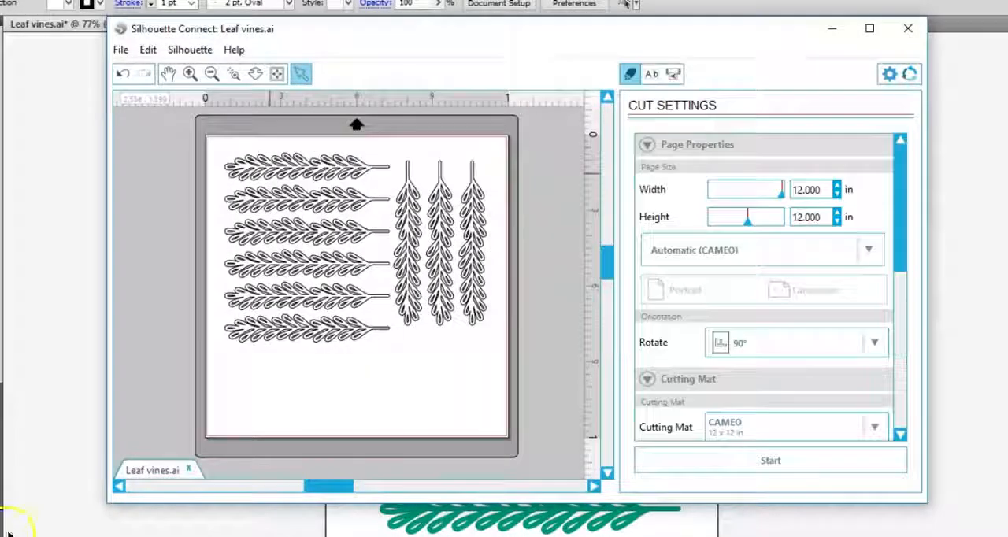
- Remove the cutting mat from the page setup and choose Vinyl as the material type
drag(901, 259, 903, 308)
click(875, 307)
click(738, 340)
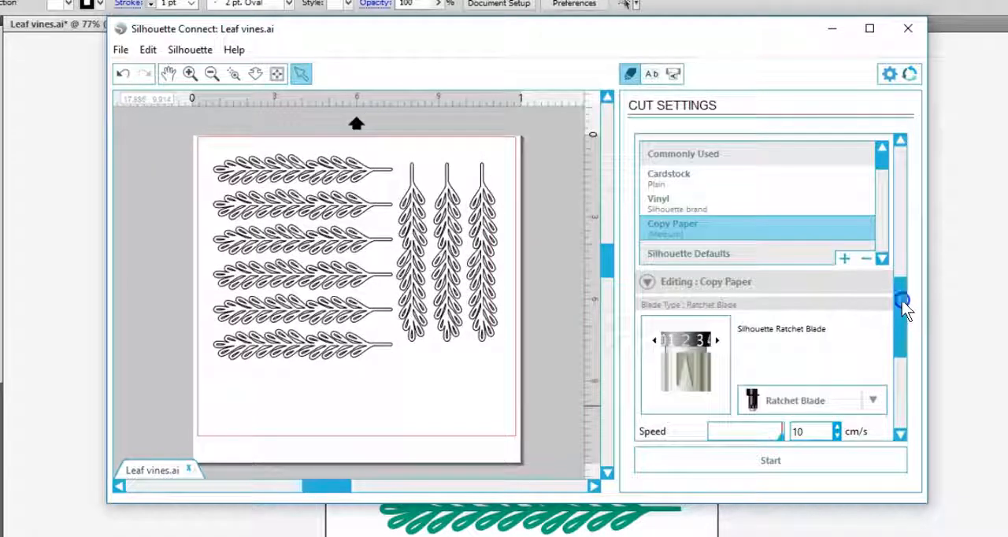
click(661, 197)
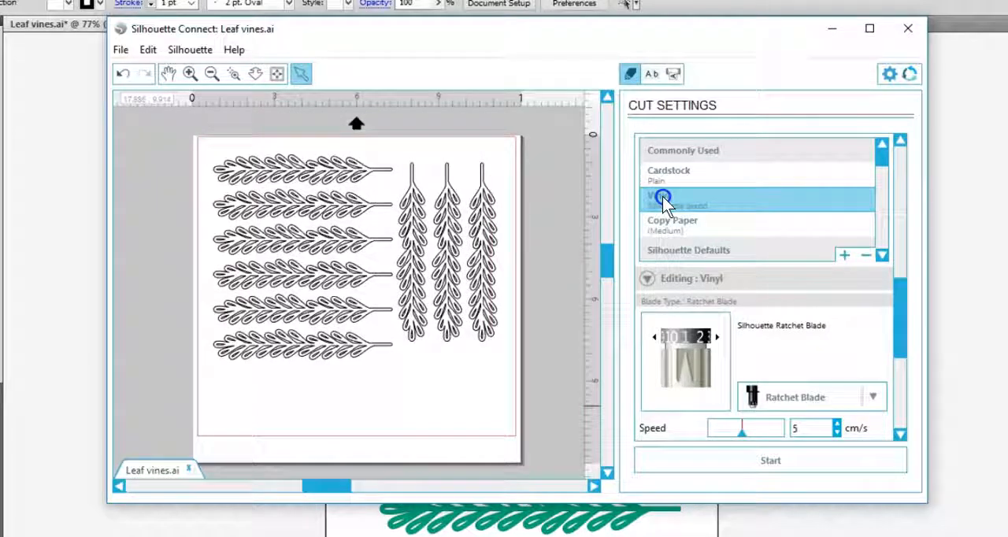
- Show a weed border around the leaf vines and set the weed lines to Recursive
click(653, 74)
click(793, 164)
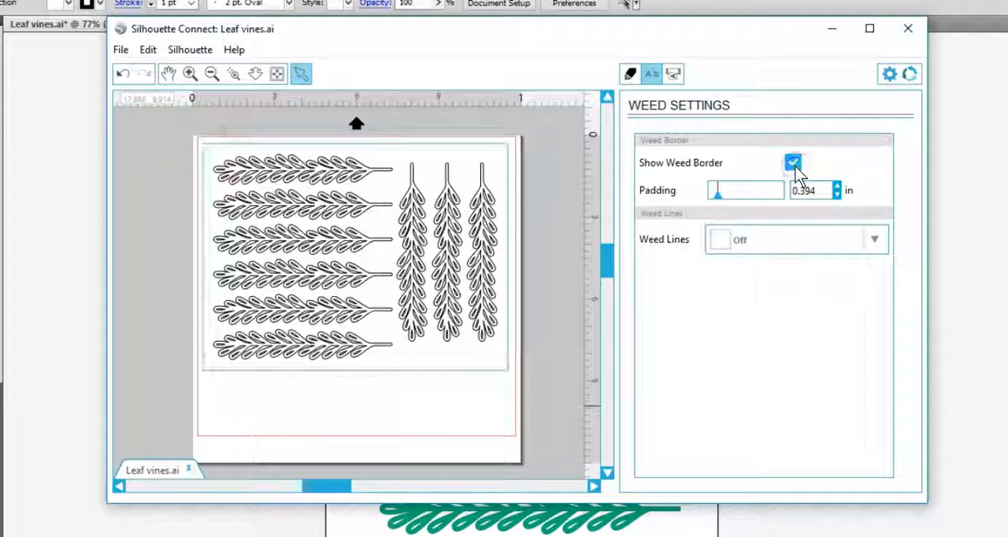
click(876, 242)
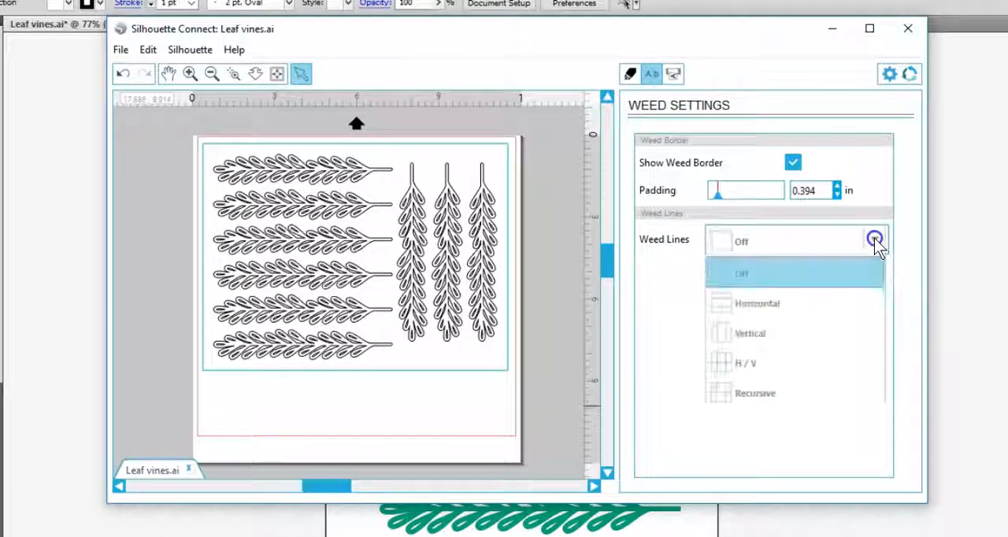
click(758, 400)
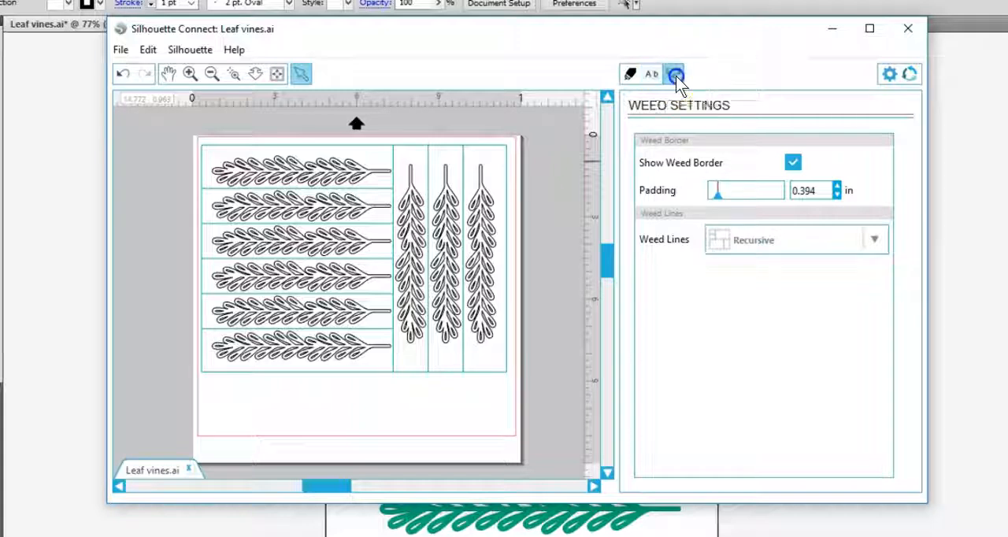
- Send the vinyl cut job to the CAMEO 3 and close the Silhouette Connect window
click(724, 164)
click(763, 268)
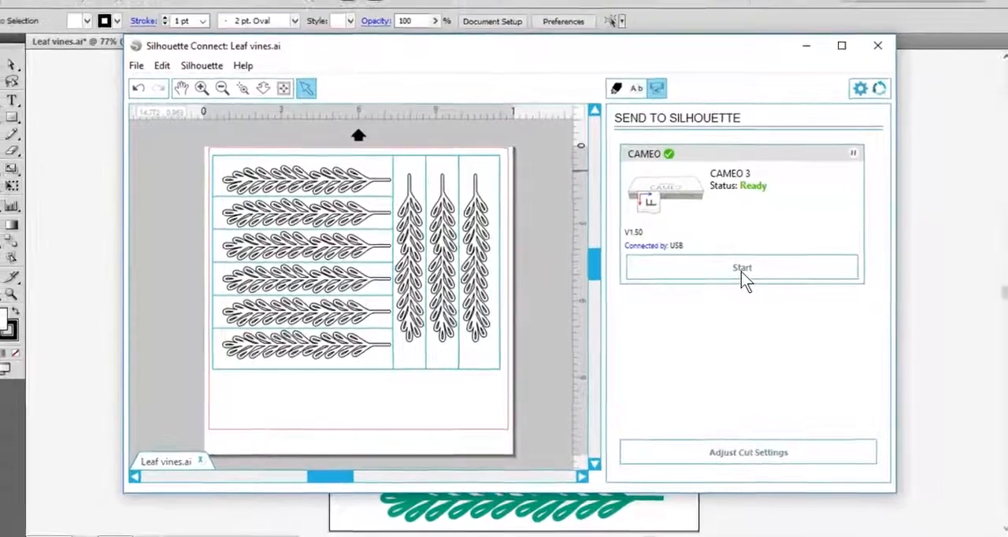
click(764, 270)
click(857, 56)
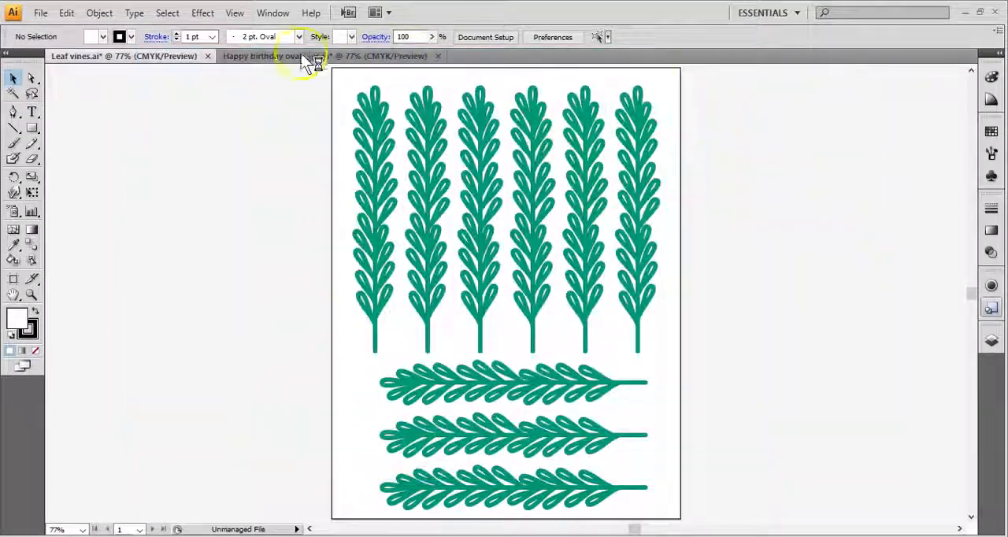
- Add Type 1 Silhouette registration marks to the Happy birthday oval tags document
click(264, 56)
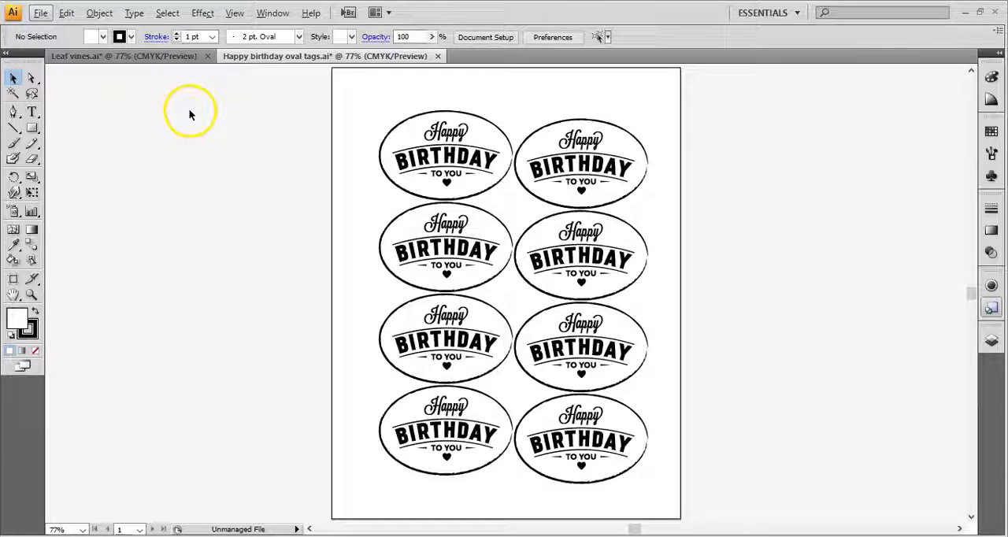
click(40, 12)
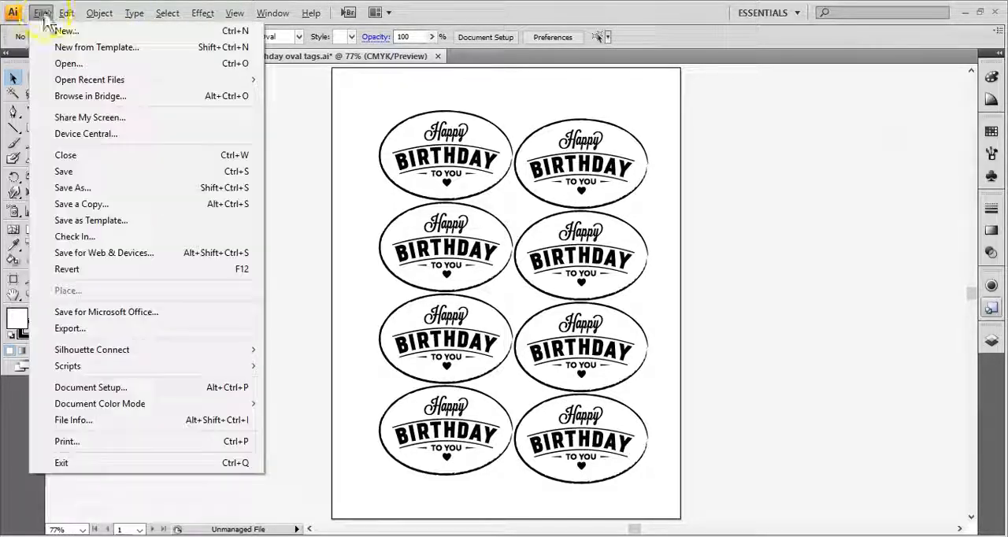
mouse_move(145, 357)
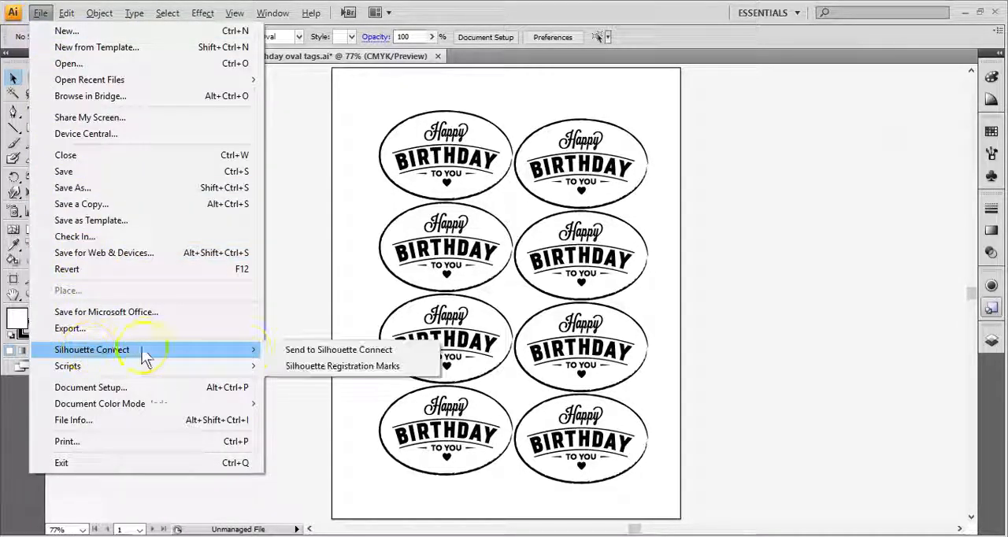
click(303, 367)
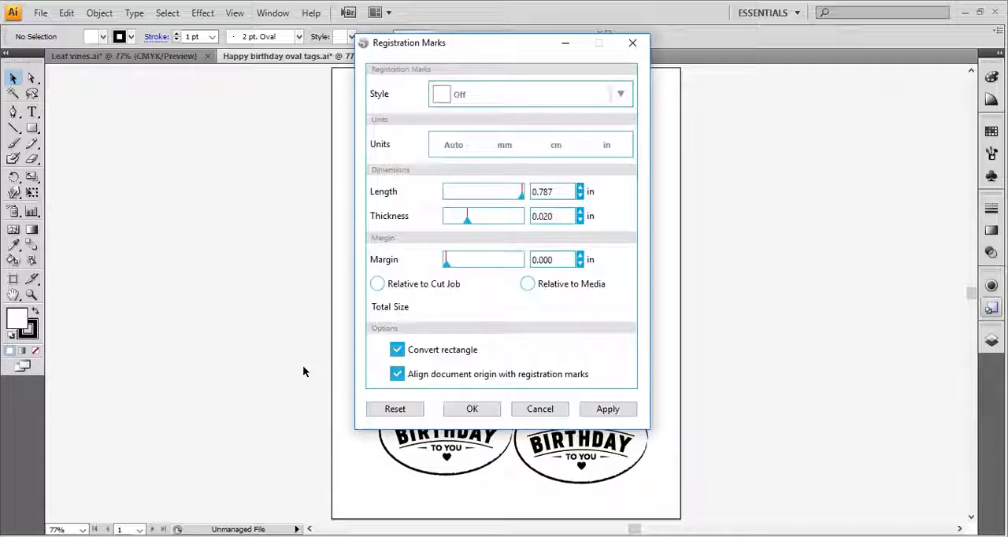
click(623, 95)
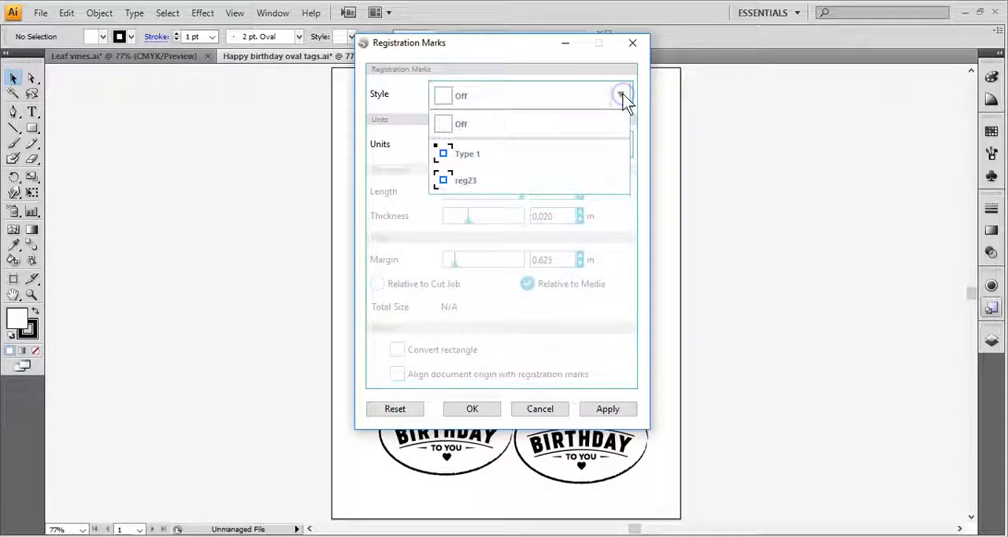
click(591, 161)
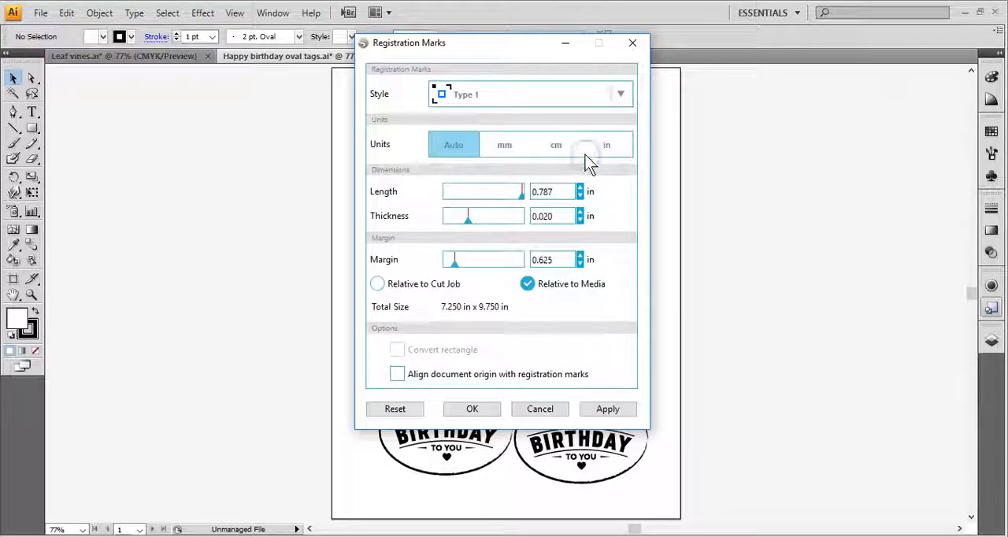
click(487, 415)
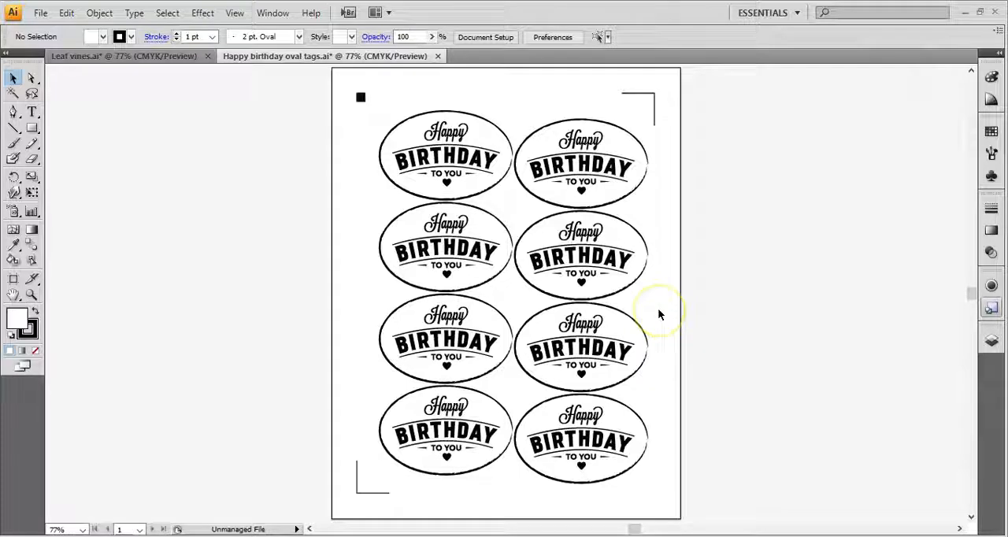
- Review the print settings for the oval tags document and close them without printing
click(40, 13)
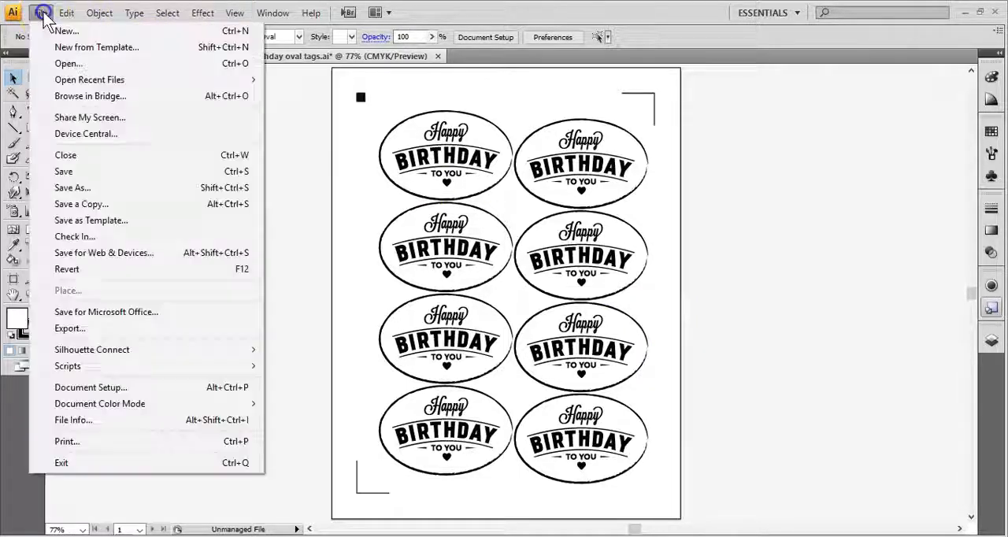
click(68, 442)
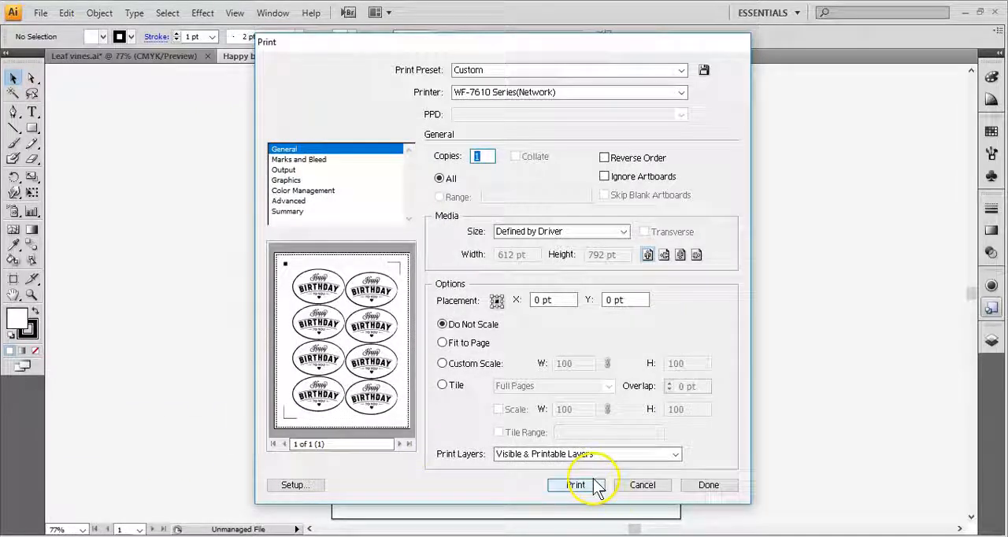
click(638, 489)
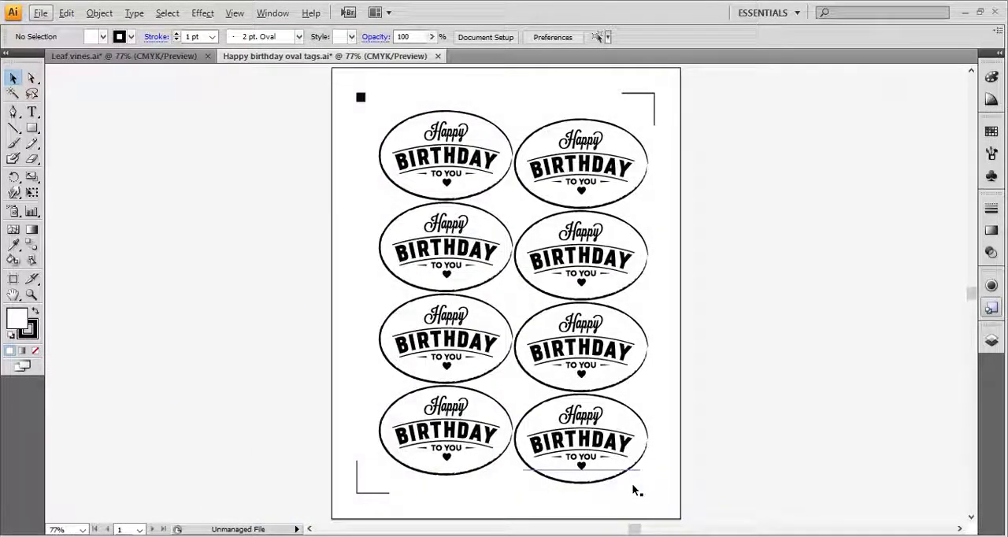
- Send the oval tags document to Silhouette Connect and set the cutting mat to CAMEO 12 x 12 in
click(40, 13)
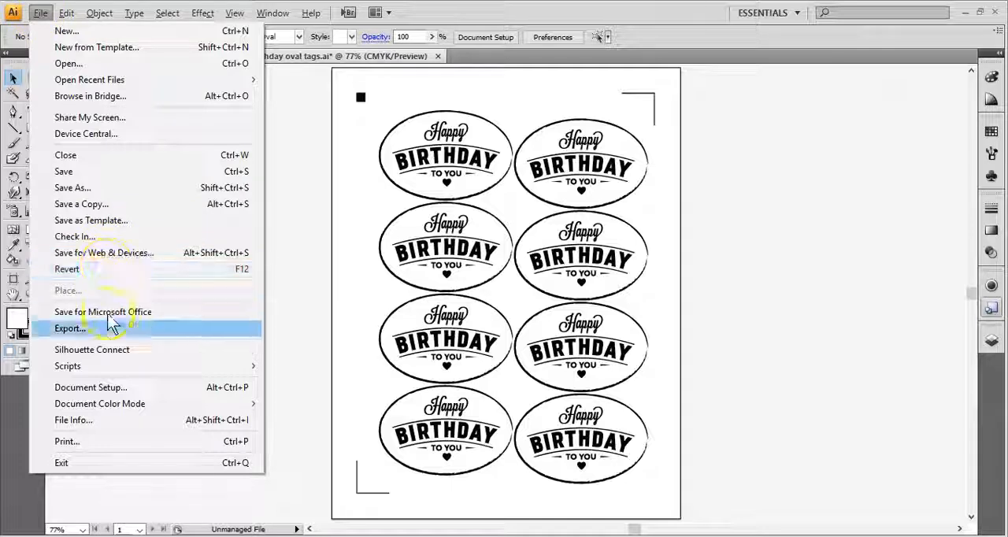
mouse_move(101, 349)
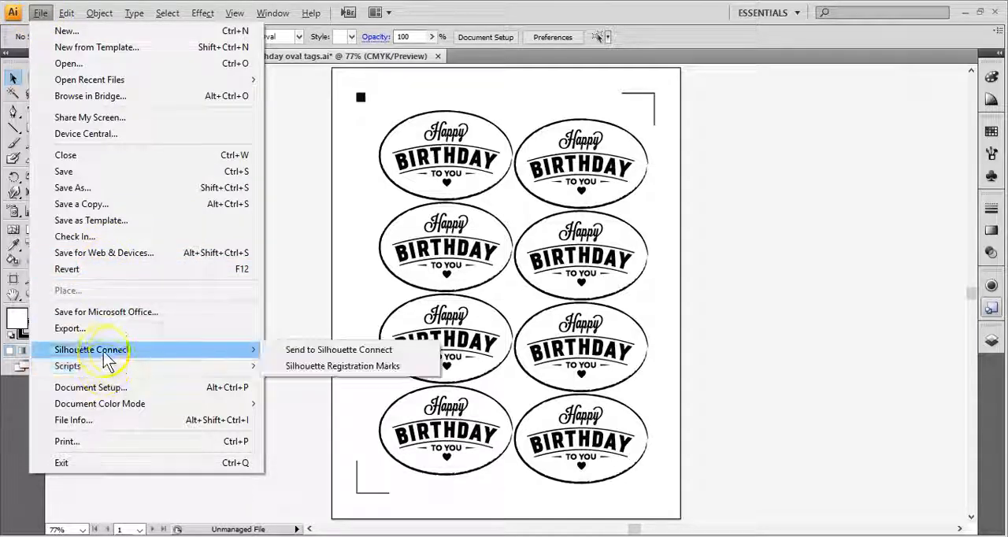
click(292, 351)
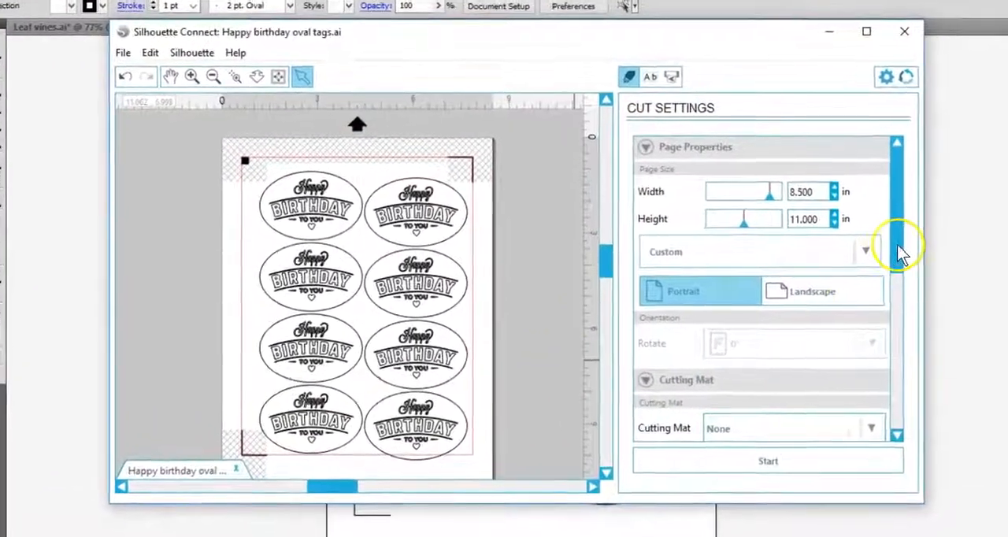
drag(851, 254, 902, 276)
click(874, 357)
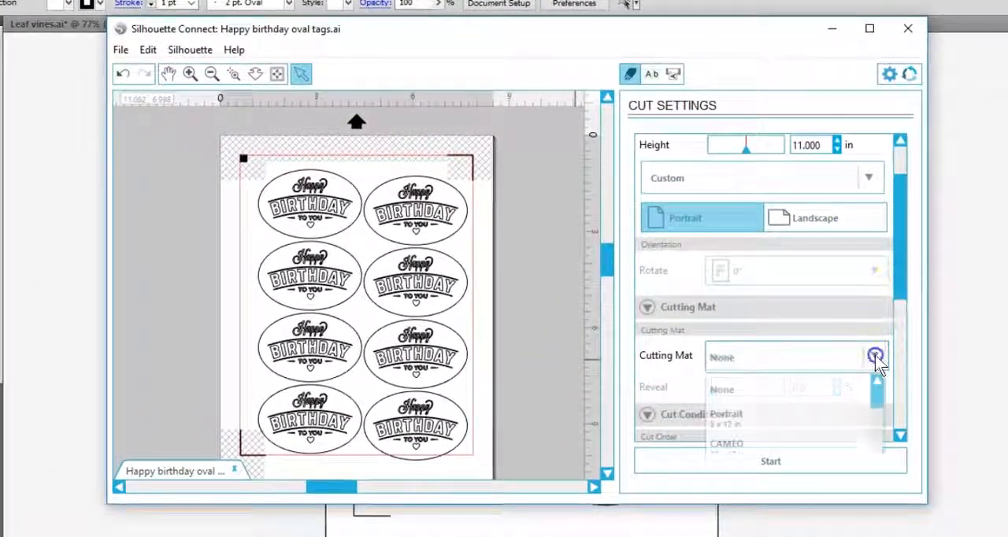
click(731, 446)
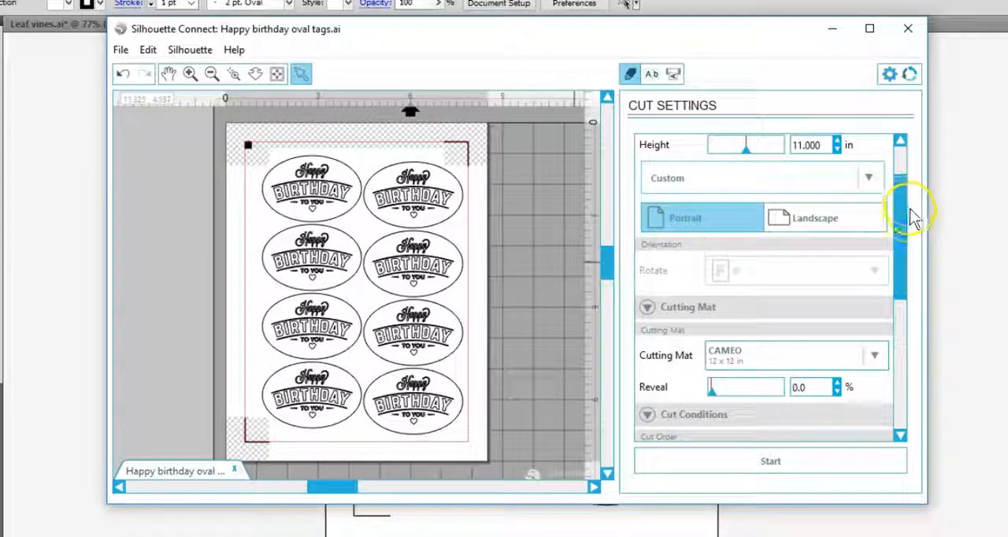
- Enable Auto Weld in the advanced cut settings so only the outer ovals of the tags are cut
mouse_move(906, 224)
mouse_down()
mouse_move(901, 192)
mouse_move(902, 354)
mouse_up()
click(647, 426)
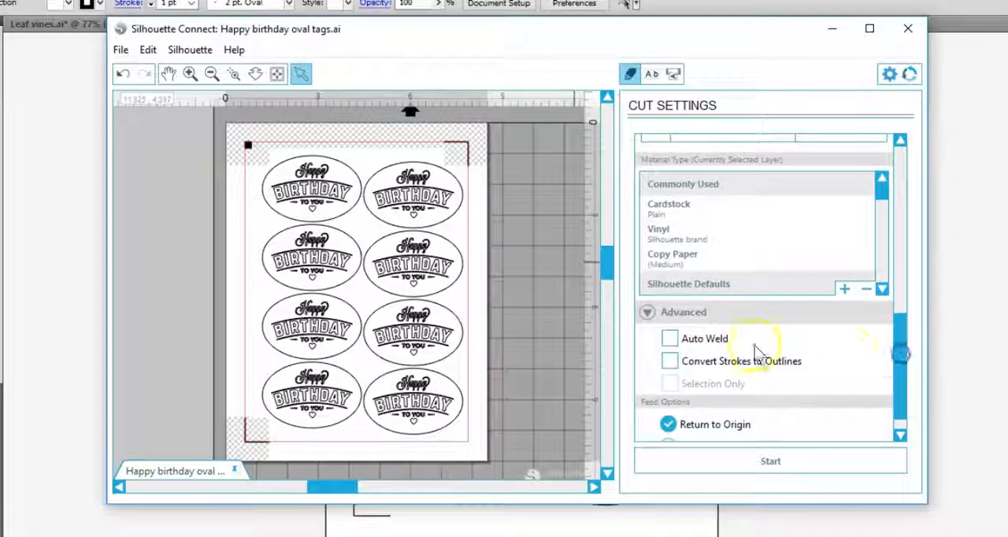
click(668, 339)
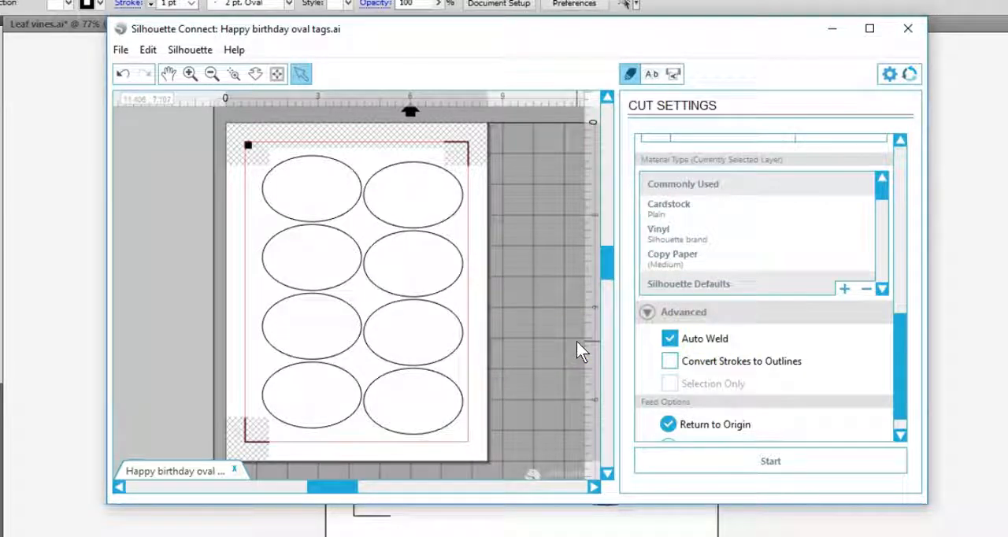
- Assign the Cardstock material to Layer 1 and choose its blade type in the cut settings
mouse_move(902, 335)
mouse_down()
mouse_move(918, 182)
mouse_move(894, 337)
mouse_up()
click(832, 176)
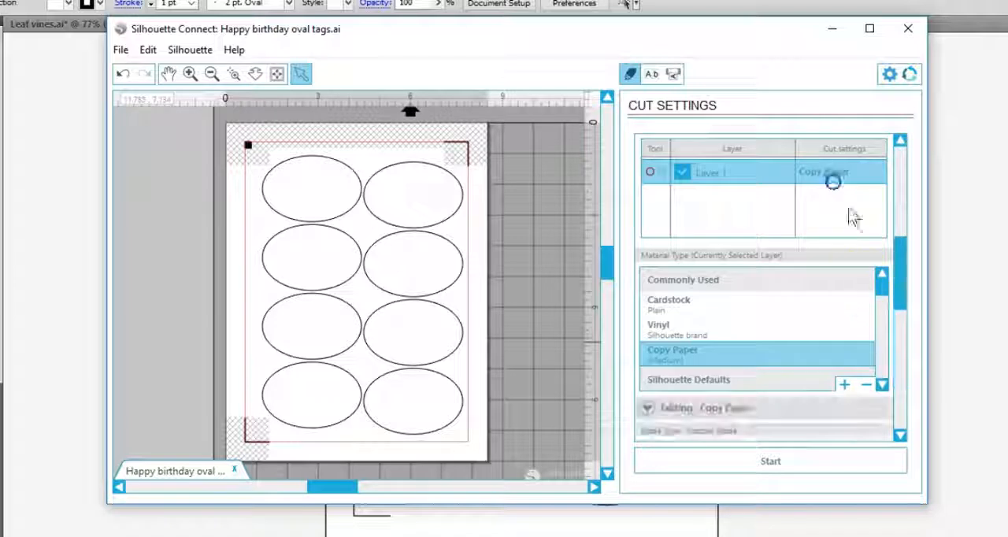
click(682, 310)
drag(901, 225, 922, 247)
click(875, 293)
click(830, 373)
click(670, 354)
click(649, 328)
- Switch the cut order to Line Color and keep only the black RGB (0,0,0) lines enabled, with No Color off
click(811, 250)
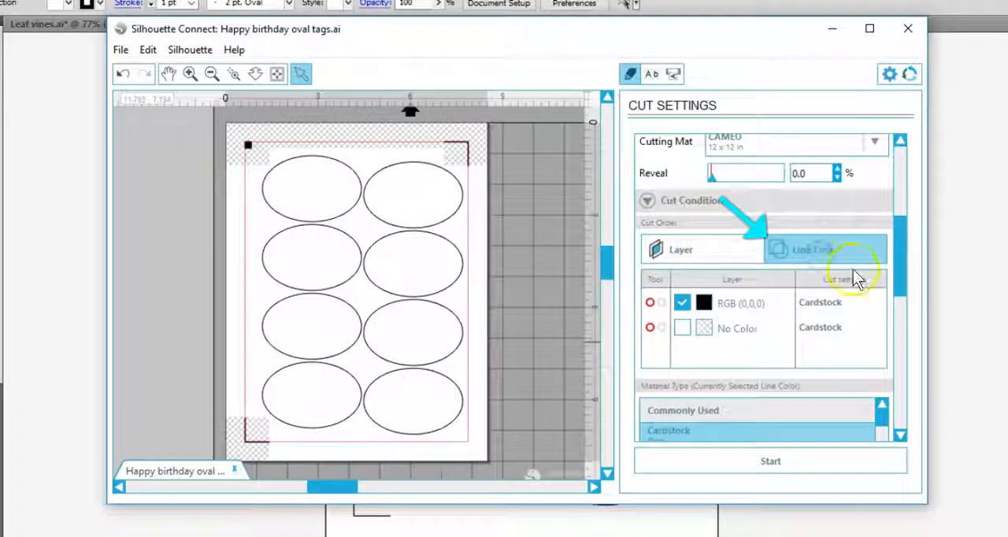
click(683, 329)
click(682, 330)
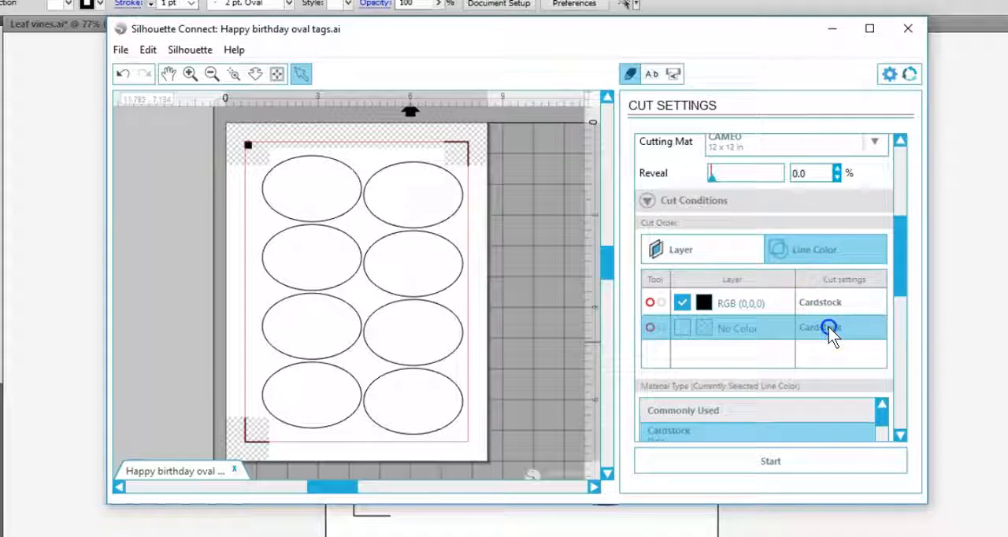
- Start the oval tags cut job on the CAMEO 3 and close the Silhouette Connect window
drag(903, 277, 903, 409)
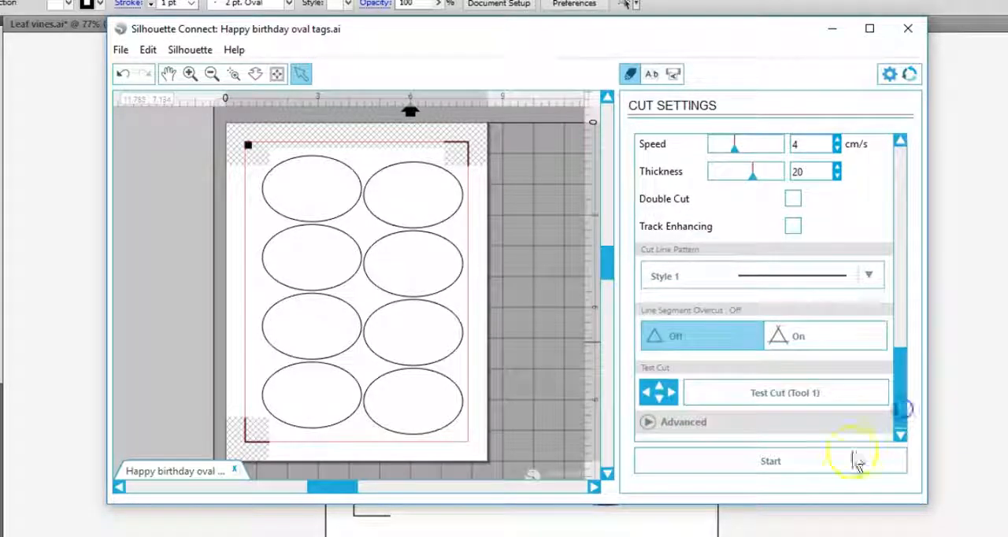
click(802, 468)
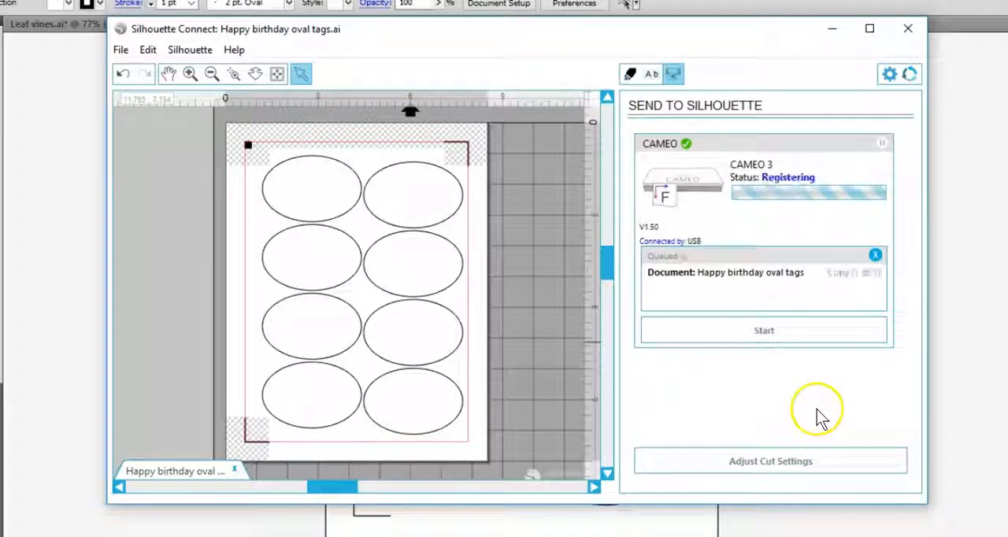
click(626, 74)
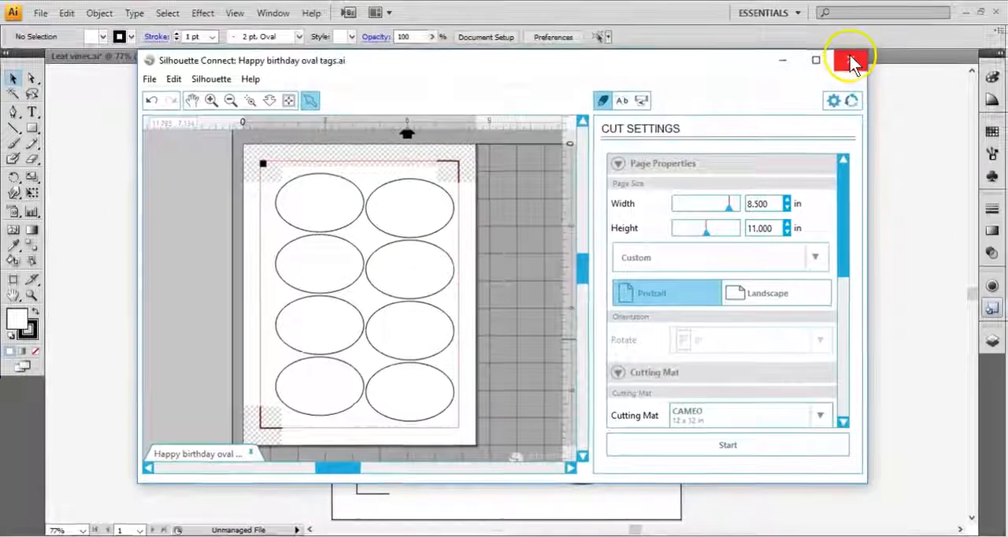
click(903, 32)
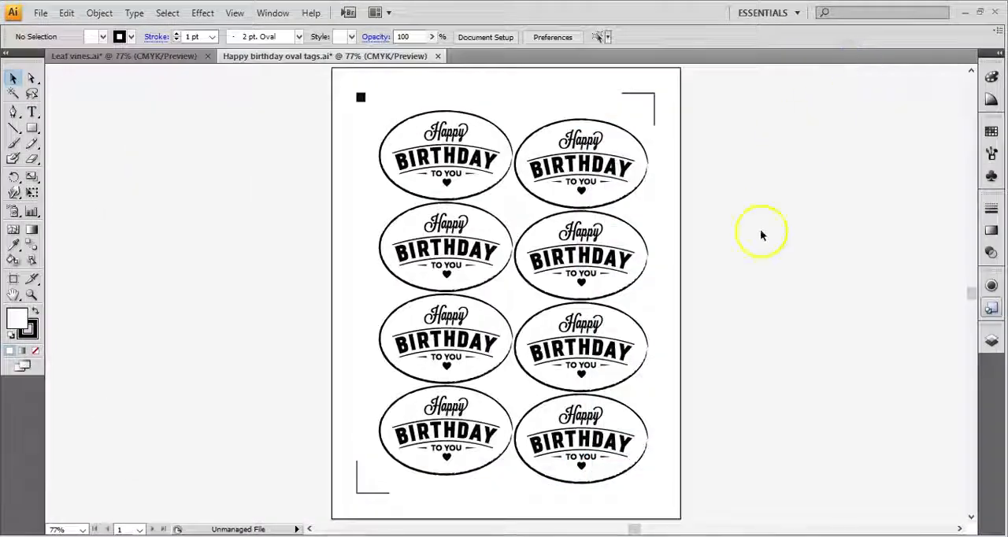